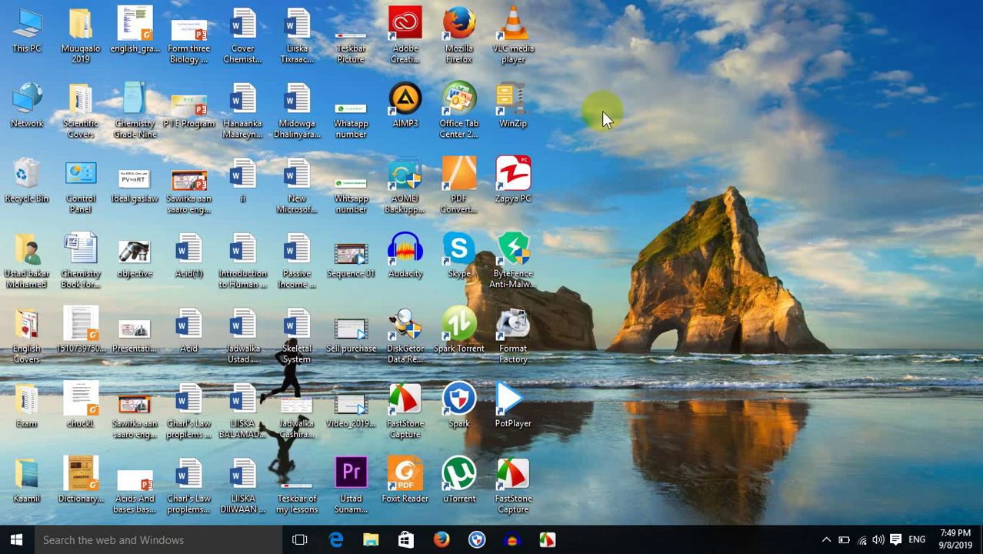
# - Search the Start menu for 'word', then dismiss the results without launching anything
pyautogui.click(9, 544)
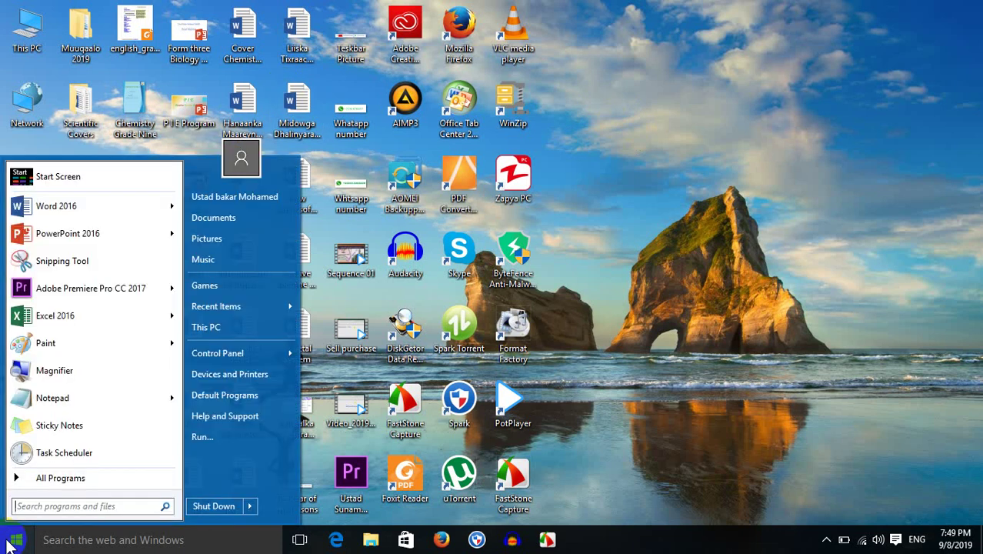
pyautogui.write('word')
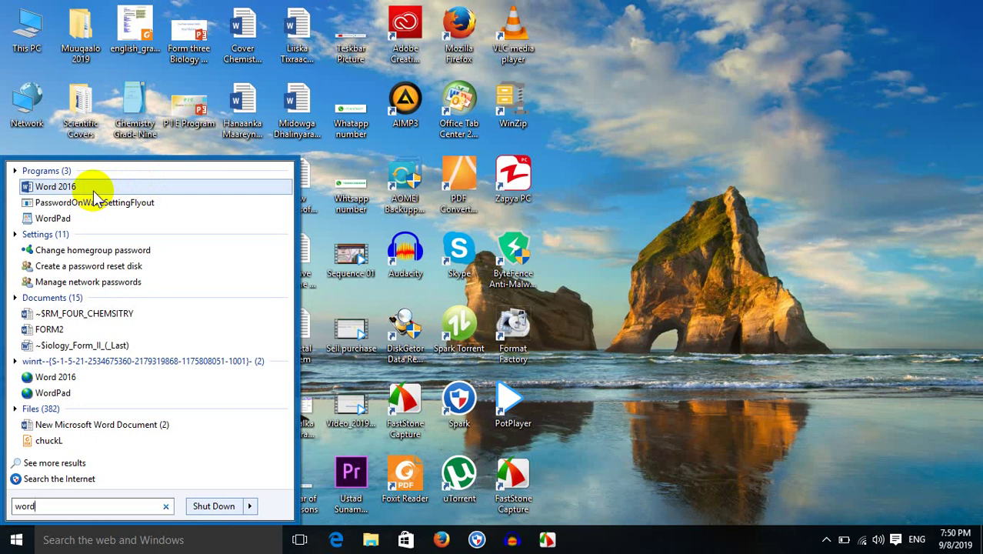
pyautogui.click(668, 69)
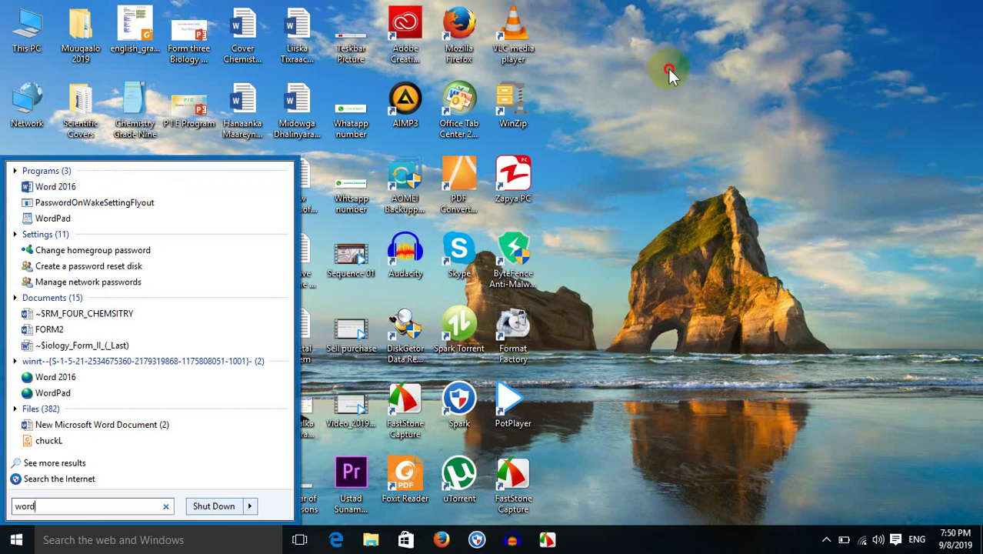
# - Browse all installed programs, expanding the Microsoft Office 2016 Tools and Windows Accessories folders
pyautogui.click(4, 544)
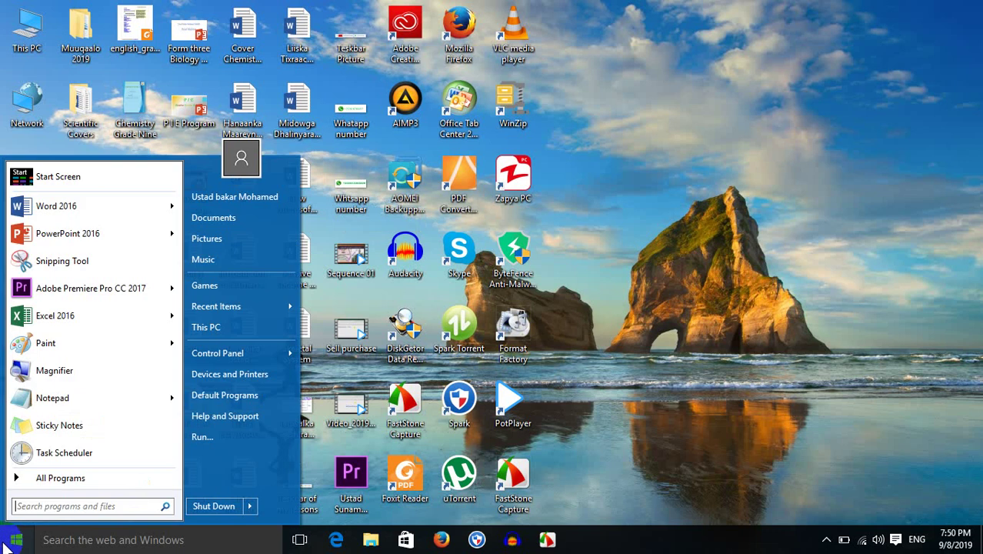
pyautogui.click(77, 479)
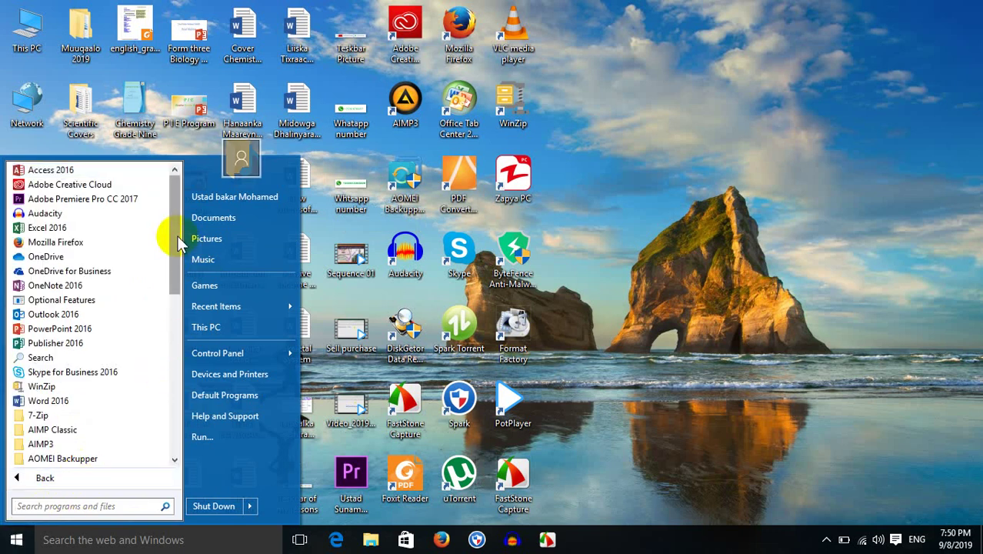
pyautogui.moveTo(177, 236); pyautogui.dragTo(176, 317)
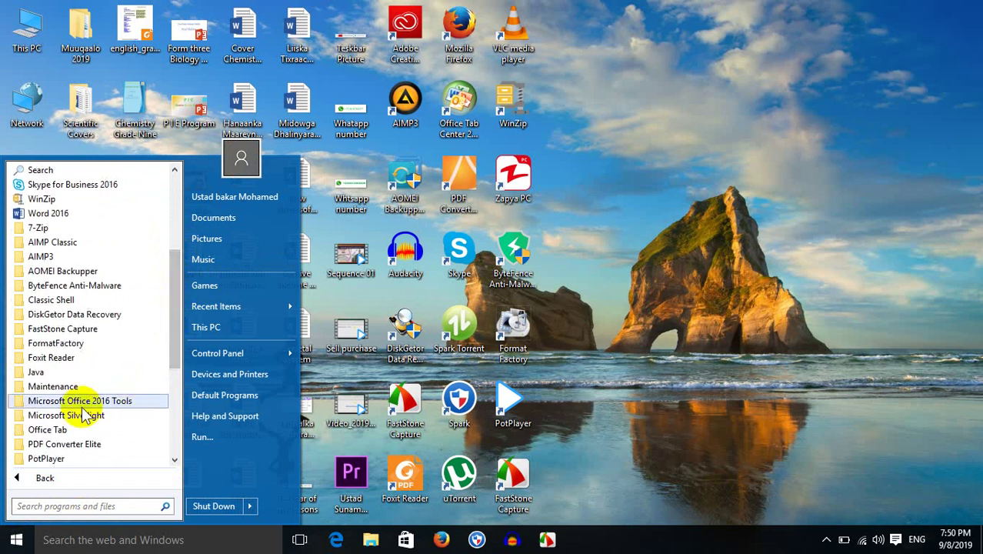
pyautogui.click(114, 403)
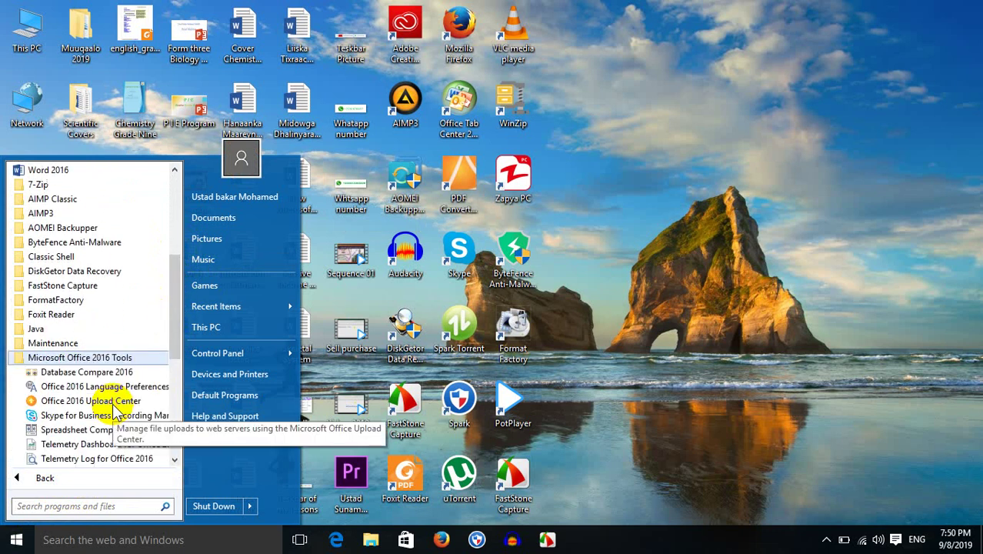
pyautogui.moveTo(176, 298); pyautogui.dragTo(176, 323)
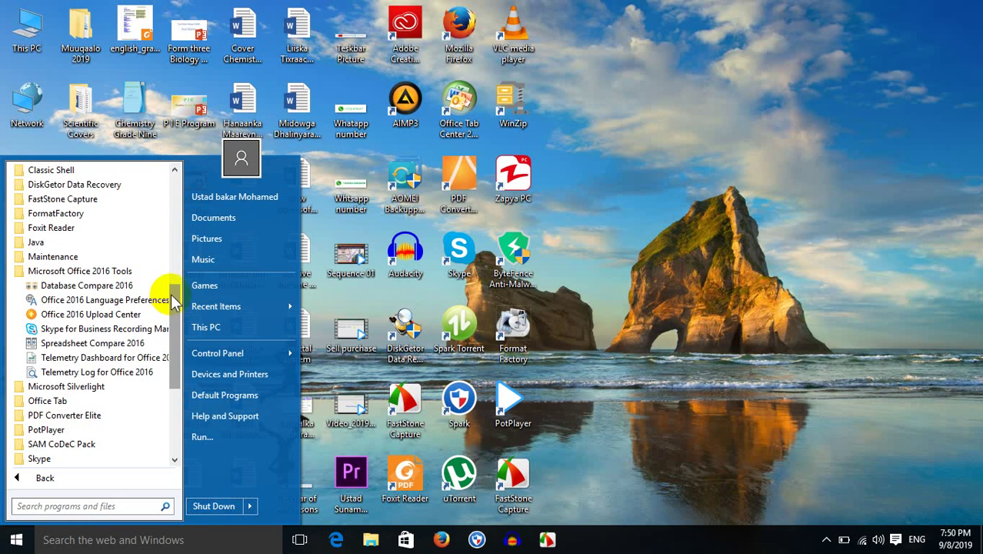
pyautogui.moveTo(171, 293); pyautogui.dragTo(172, 363)
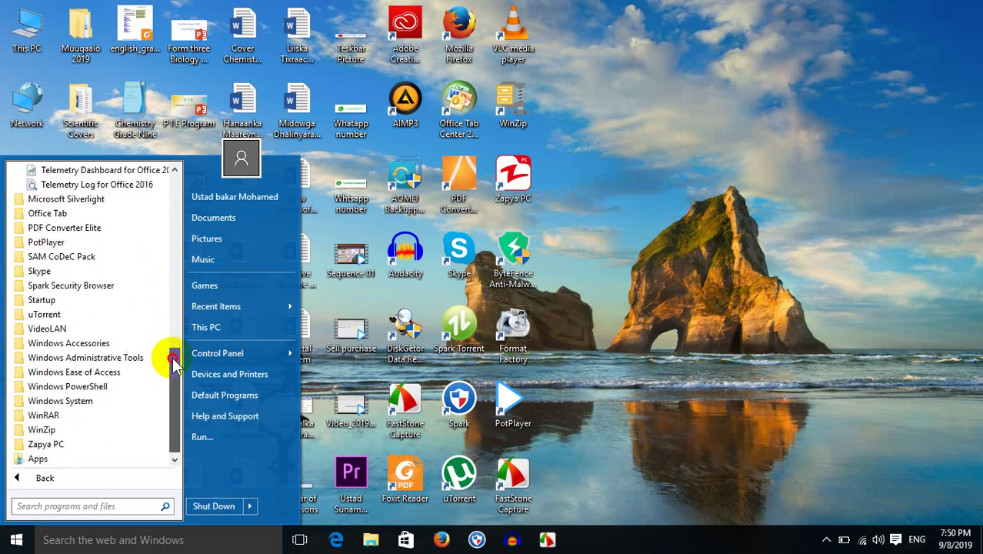
pyautogui.click(114, 346)
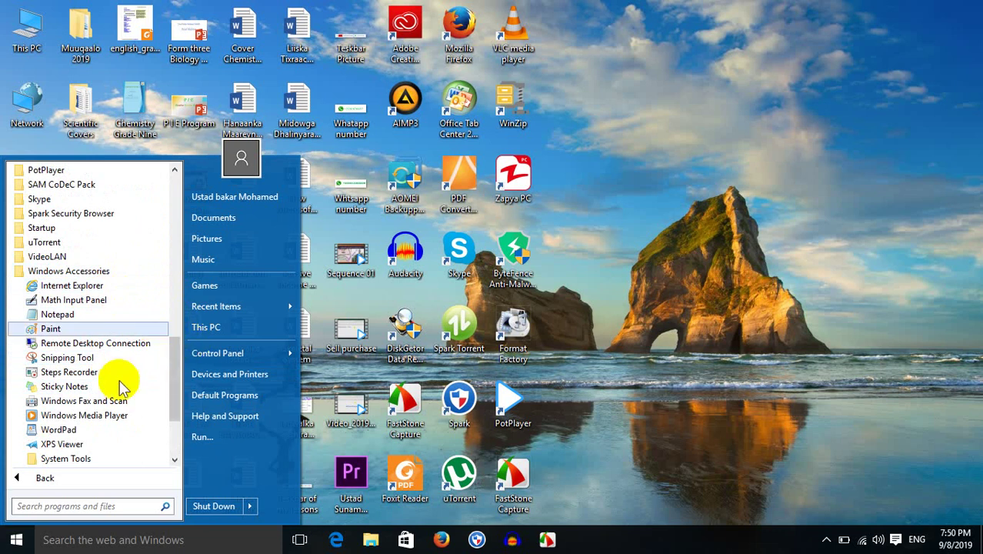
# - Reopen the full program list, toggle the Microsoft Office 2016 Tools folder, and close Start
pyautogui.click(20, 478)
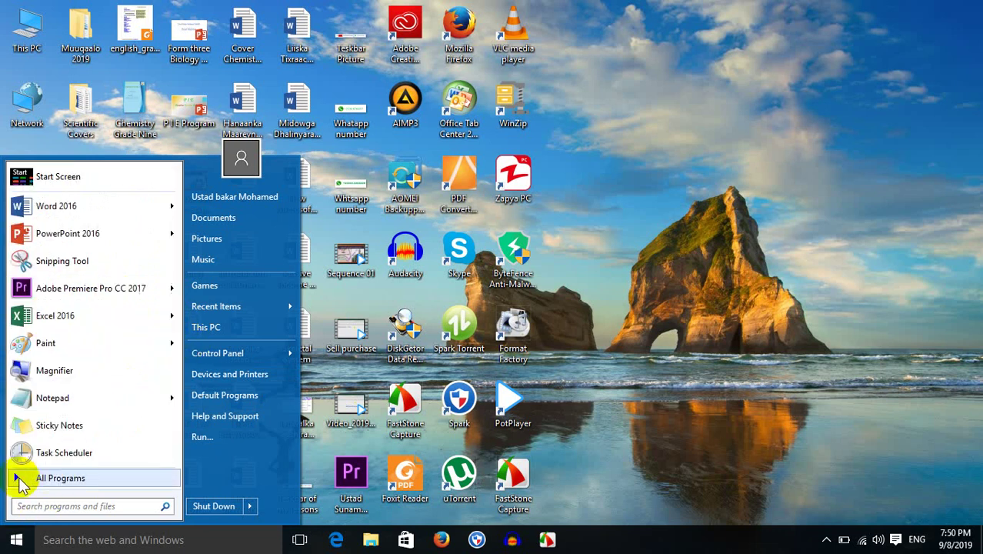
pyautogui.click(61, 480)
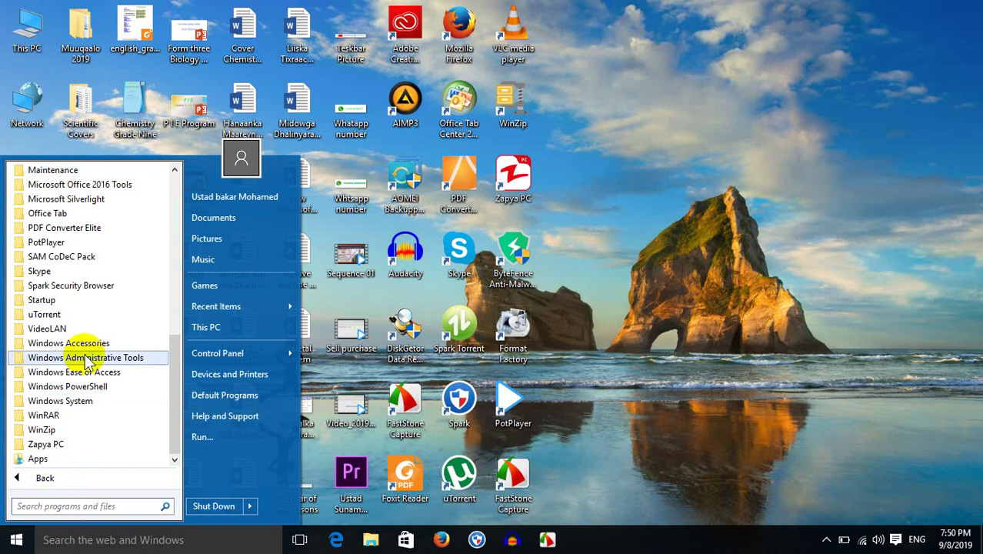
pyautogui.click(93, 186)
pyautogui.click(93, 186)
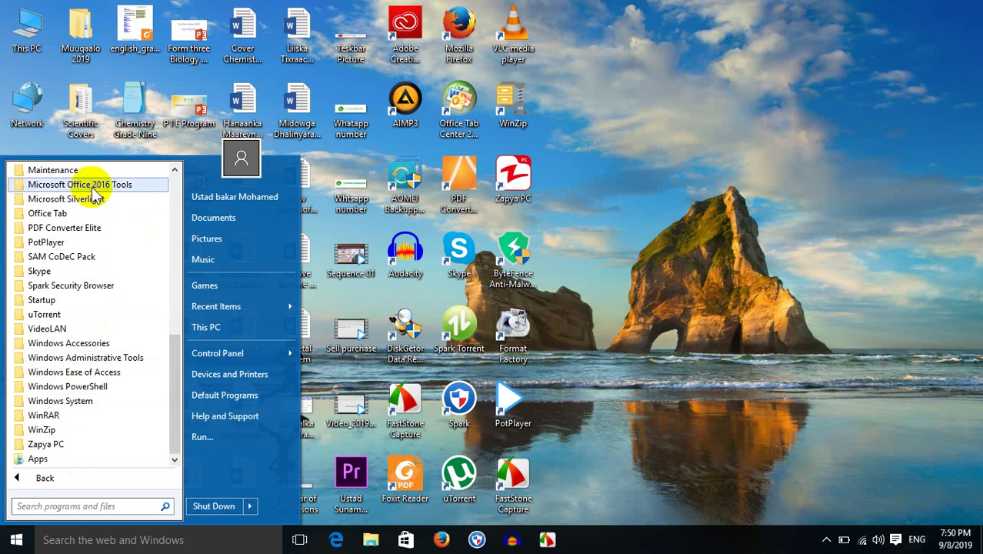
pyautogui.click(92, 186)
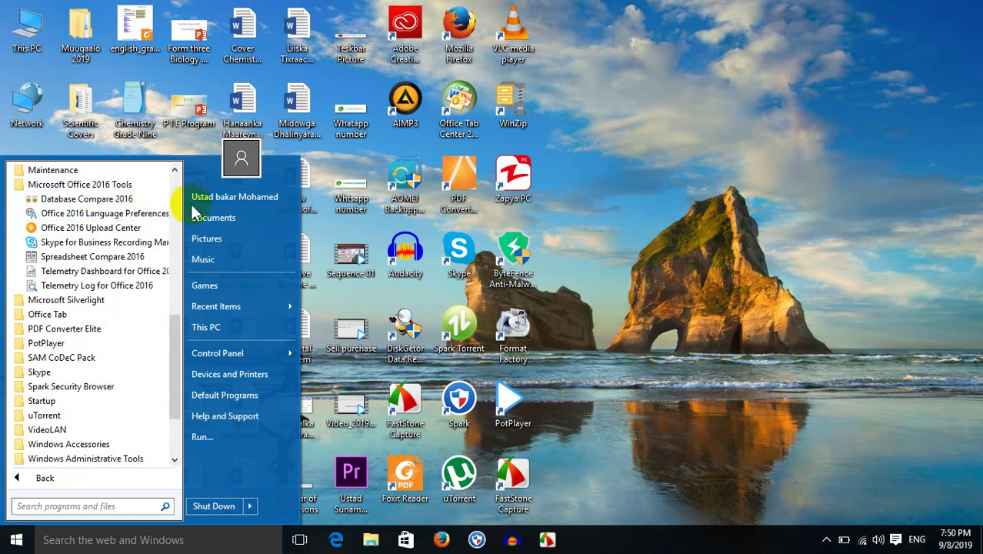
pyautogui.click(702, 100)
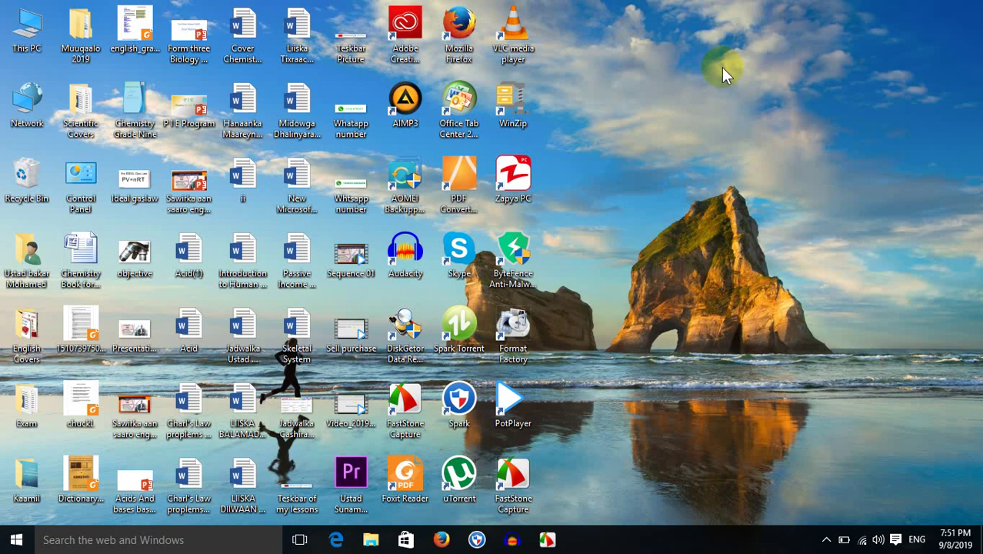
# - Bring up the desktop's New item menu and dismiss it without creating anything
pyautogui.rightClick(722, 68)
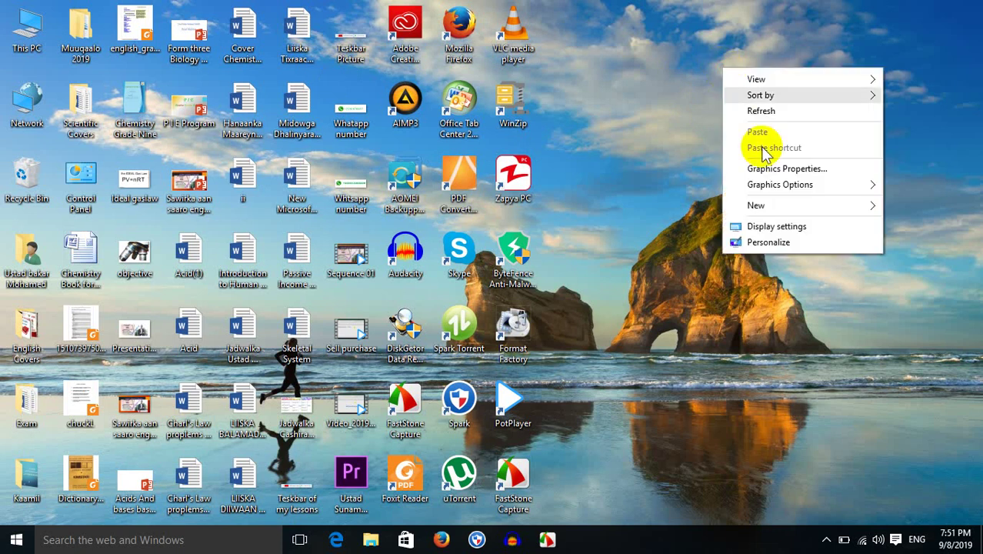
pyautogui.moveTo(793, 208)
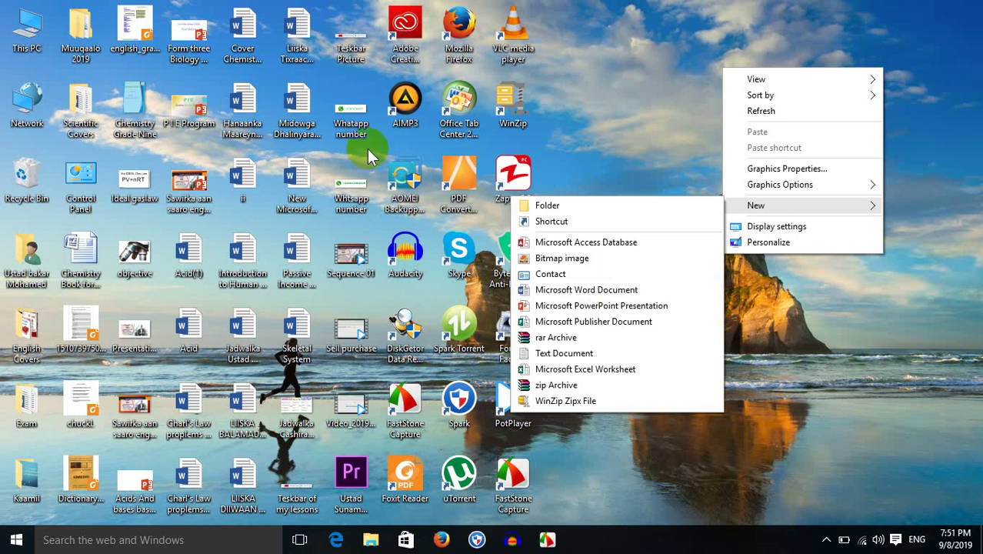
pyautogui.click(639, 96)
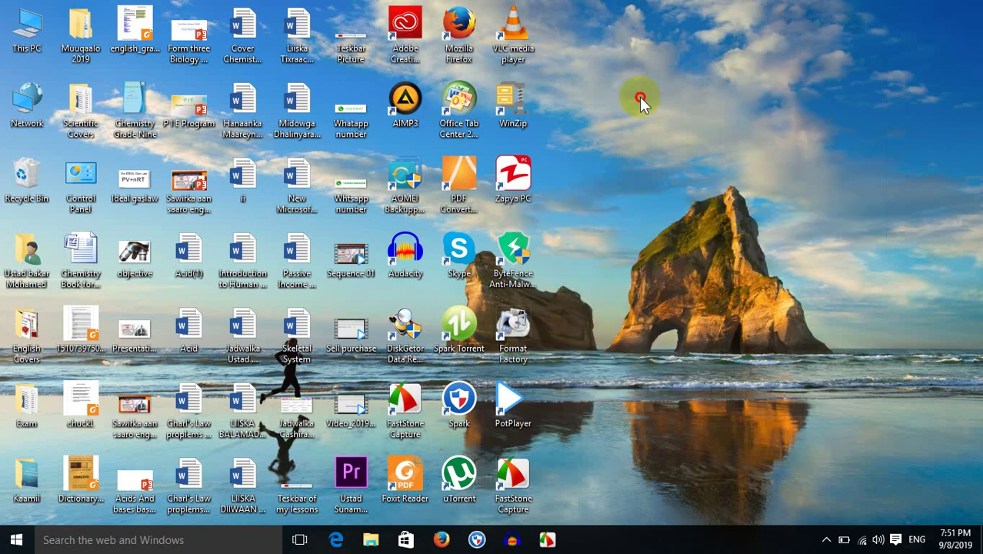
# - Launch Word 2016, dismiss the activation notice, and create a Blank document
pyautogui.click(26, 541)
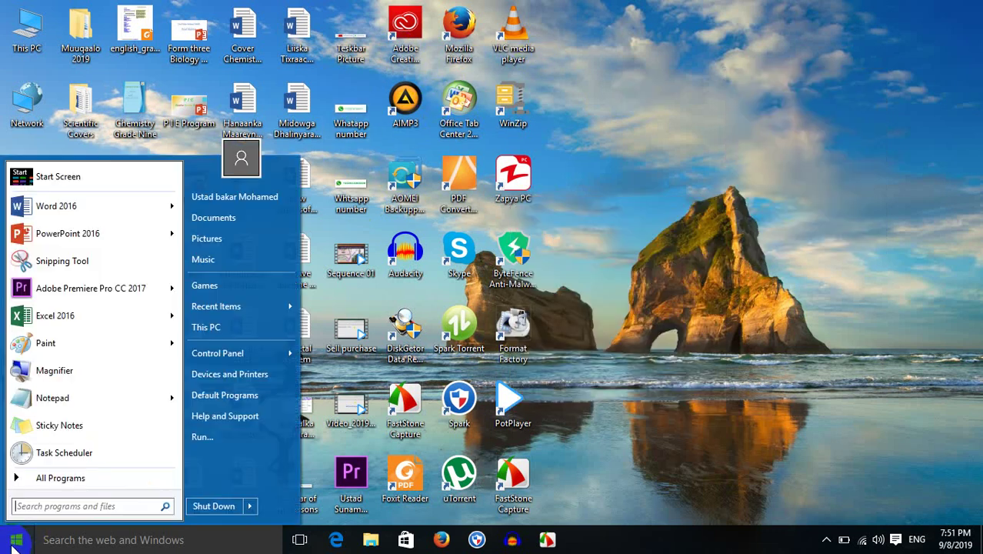
pyautogui.click(44, 206)
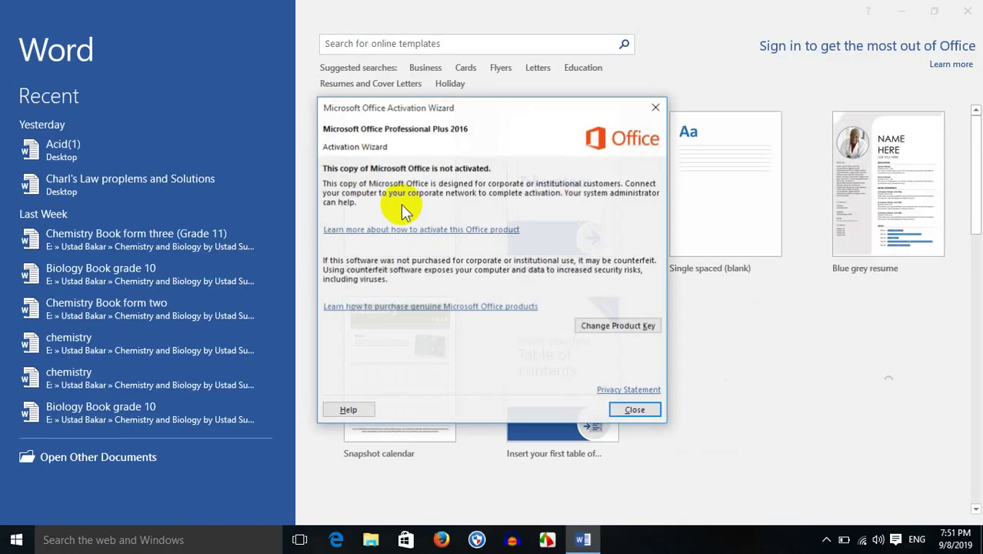
pyautogui.click(652, 110)
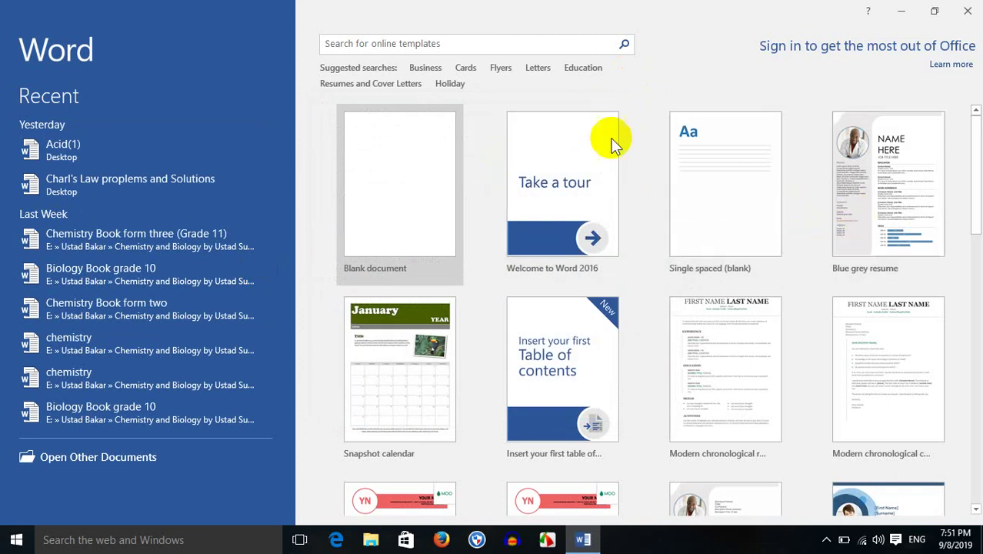
pyautogui.click(395, 158)
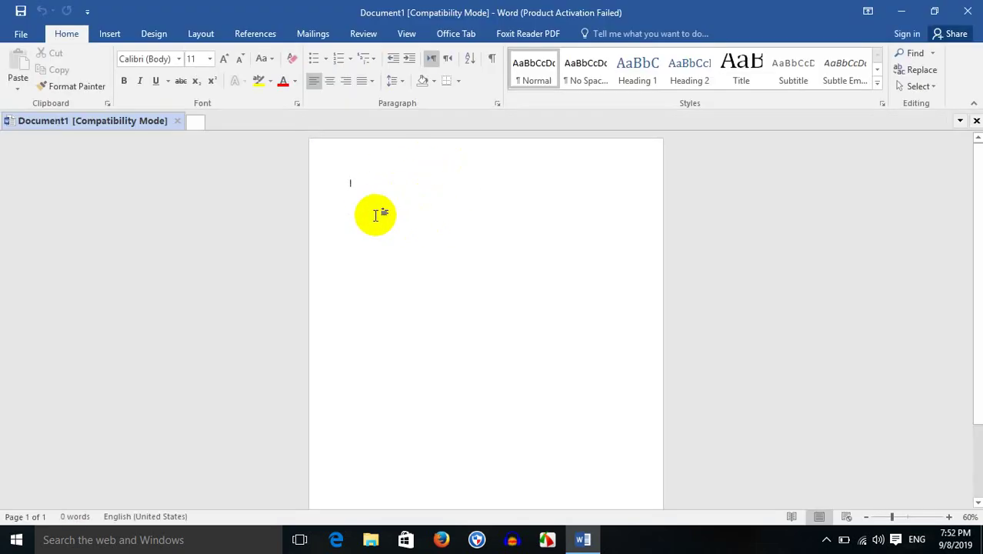
# - Type the test text 'jkfjkghjkl', erase it, and close the Document1 window
pyautogui.write('jkf')
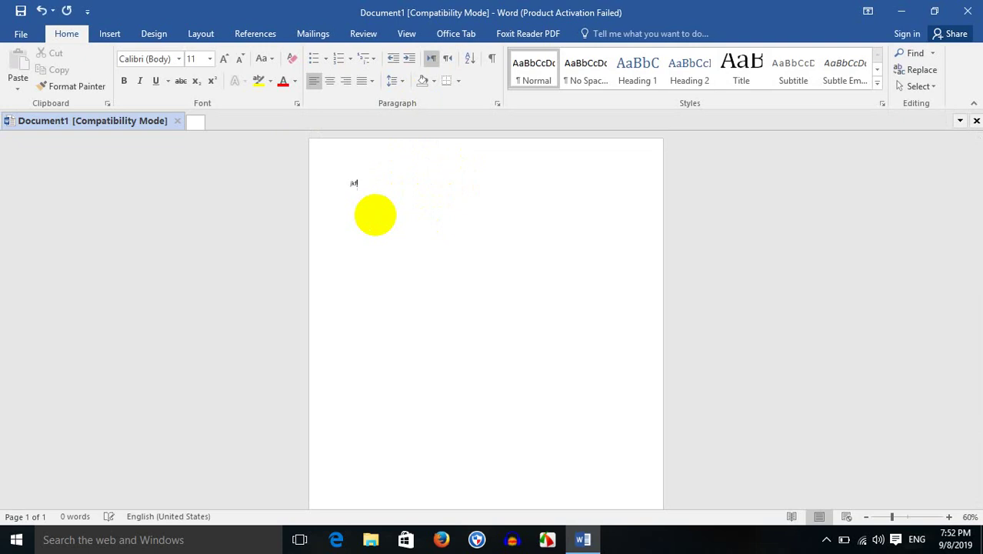
pyautogui.write('jkghjkl')
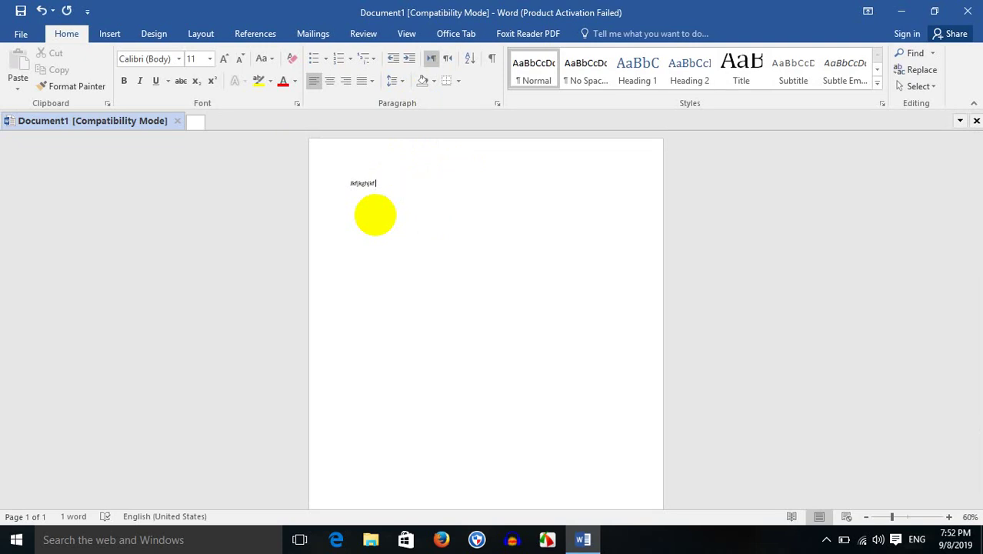
pyautogui.press('BackSpace')
pyautogui.press('BackSpace')
pyautogui.press('BackSpace')
pyautogui.press('BackSpace')
pyautogui.press('BackSpace')
pyautogui.press('BackSpace')
pyautogui.press('BackSpace')
pyautogui.press('BackSpace')
pyautogui.press('BackSpace')
pyautogui.press('BackSpace')
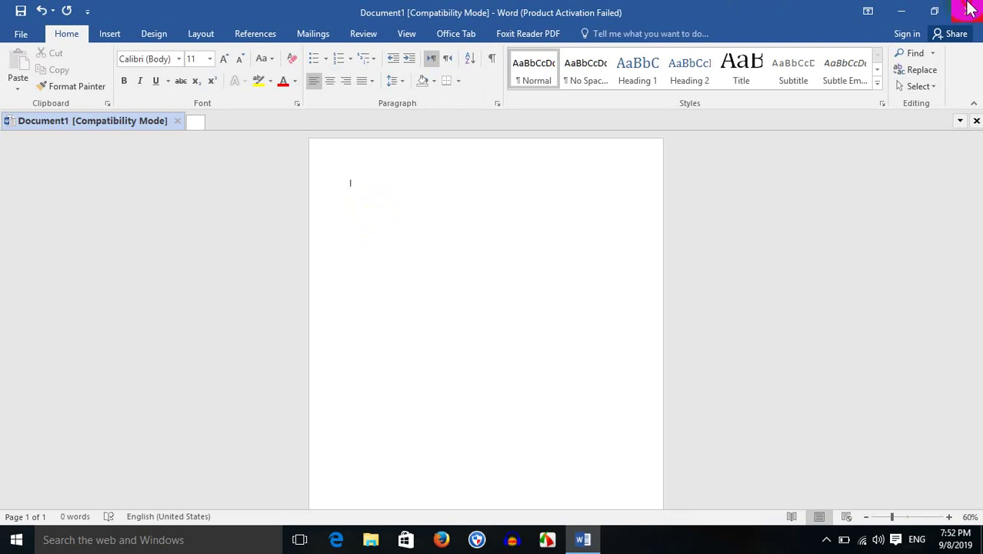
pyautogui.click(968, 11)
# - Close Word without saving and create a new Microsoft Word Document on the desktop
pyautogui.click(493, 295)
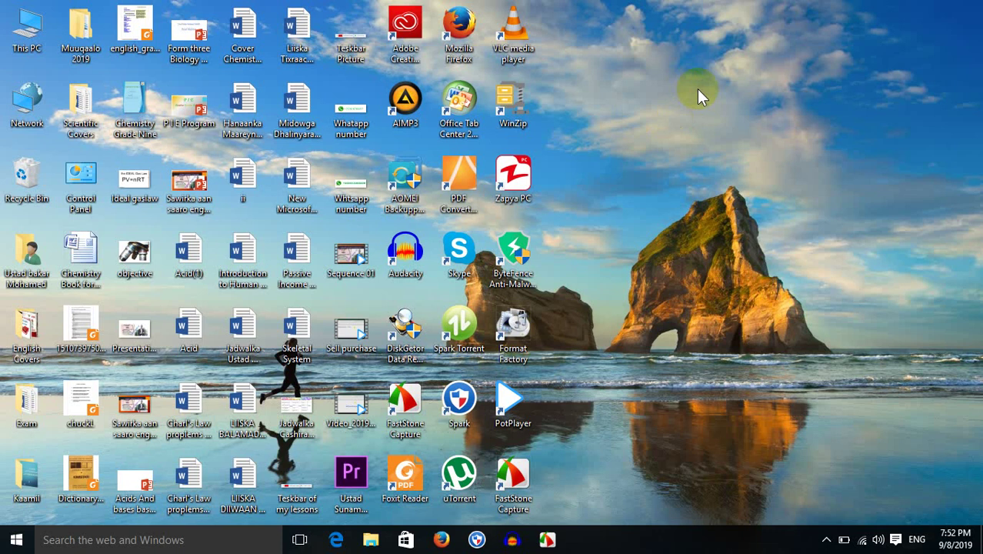
pyautogui.rightClick(697, 88)
pyautogui.moveTo(750, 231)
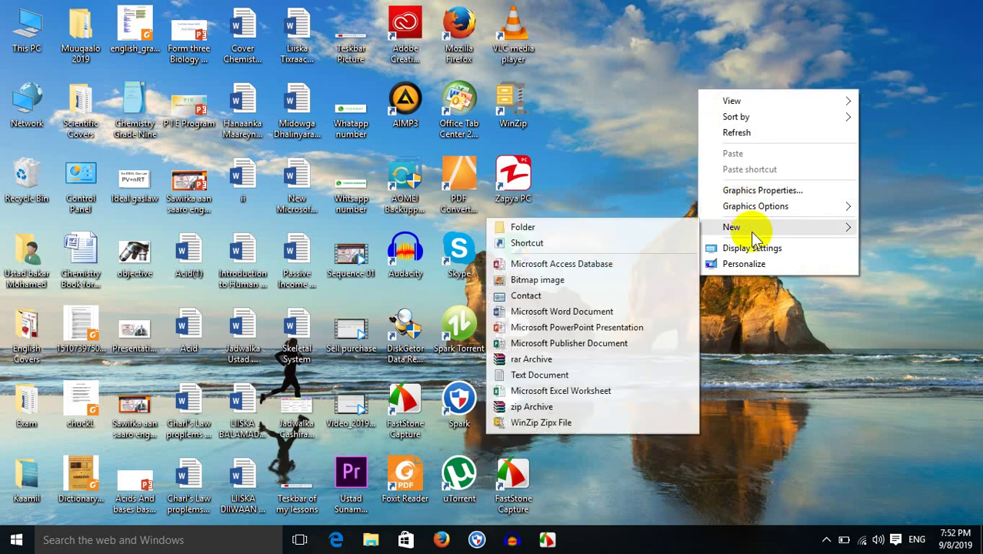
pyautogui.click(607, 312)
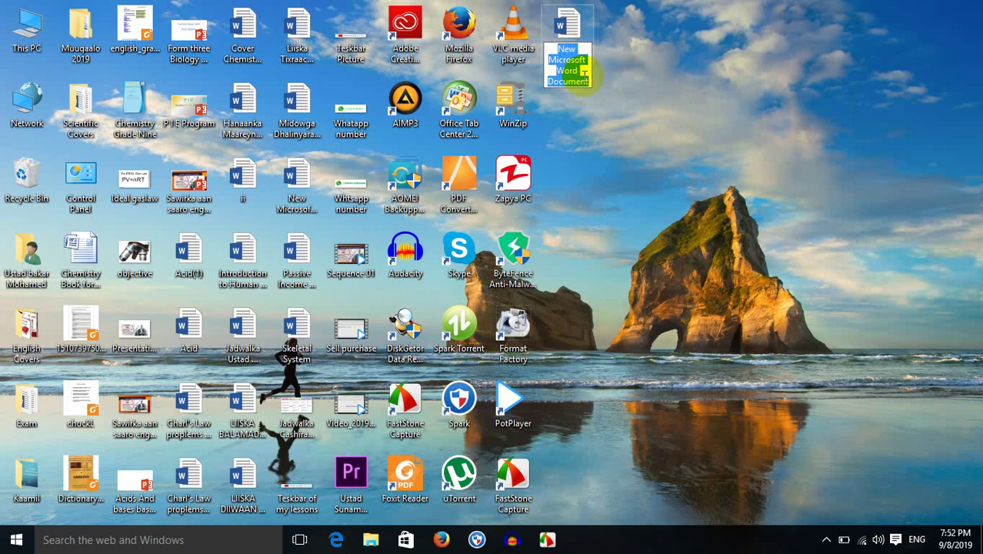
# - Name the new desktop file 'Taste', correcting the mistyped first letter
pyautogui.write('A')
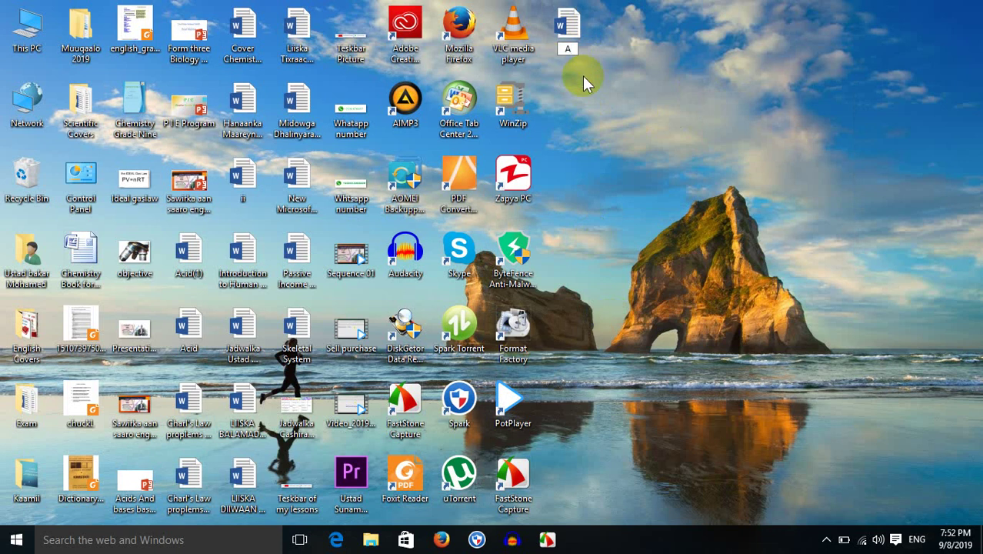
pyautogui.press('BackSpace')
pyautogui.write('Taste')
pyautogui.click(817, 46)
pyautogui.moveTo(569, 43)
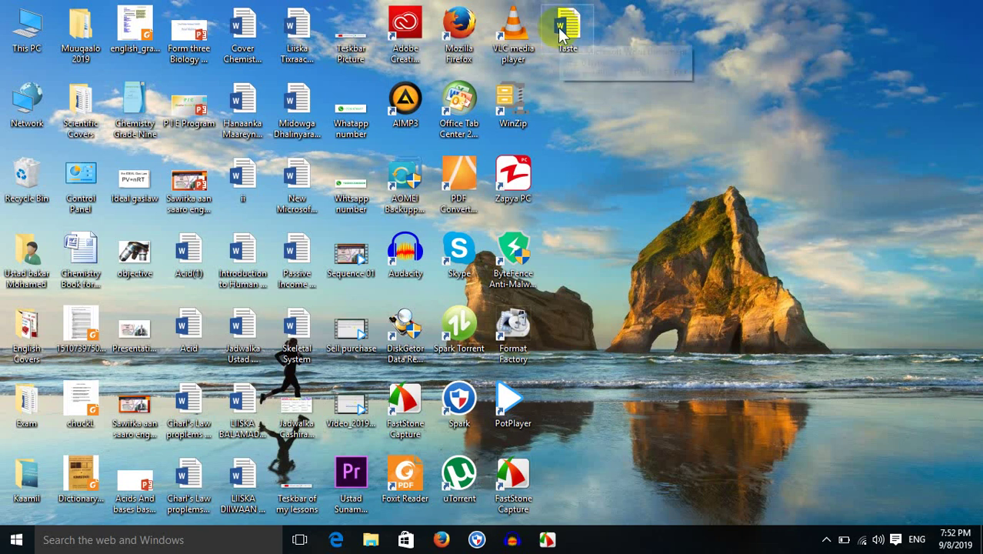
# - Open Taste in Word, dismiss the activation notice, close Word, and reopen Taste
pyautogui.doubleClick(560, 29)
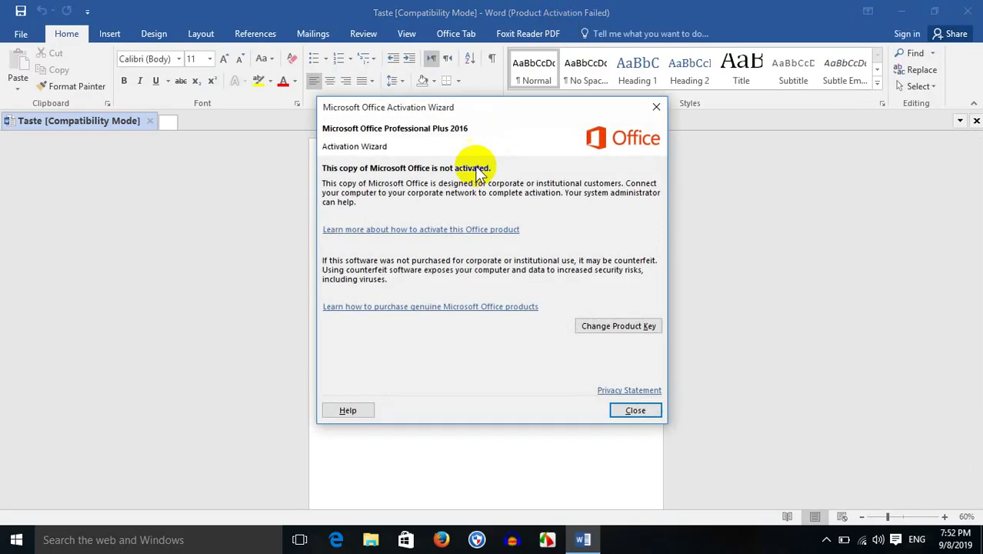
pyautogui.click(656, 107)
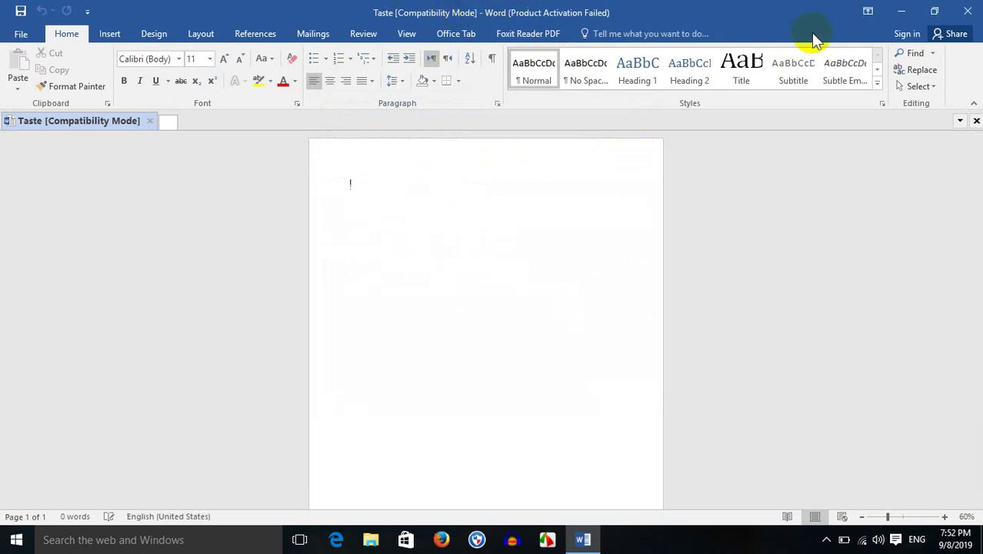
pyautogui.click(967, 11)
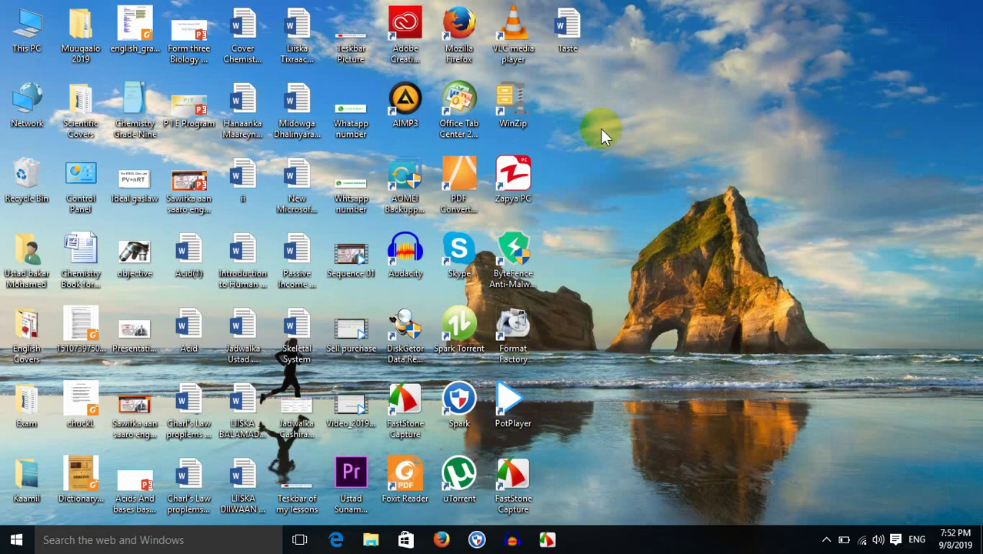
pyautogui.doubleClick(570, 42)
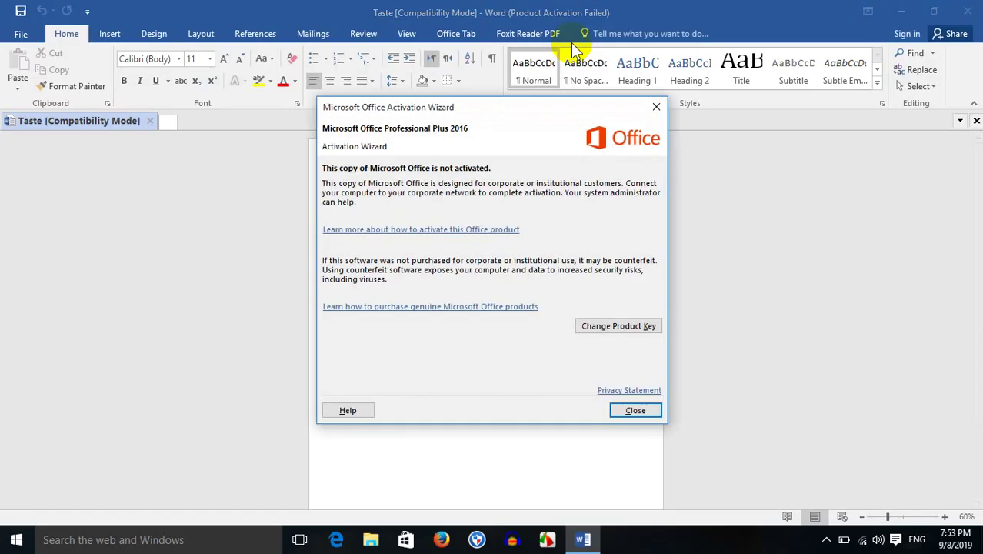
# - Close the Office Activation Wizard to reveal the empty Taste document
pyautogui.click(658, 108)
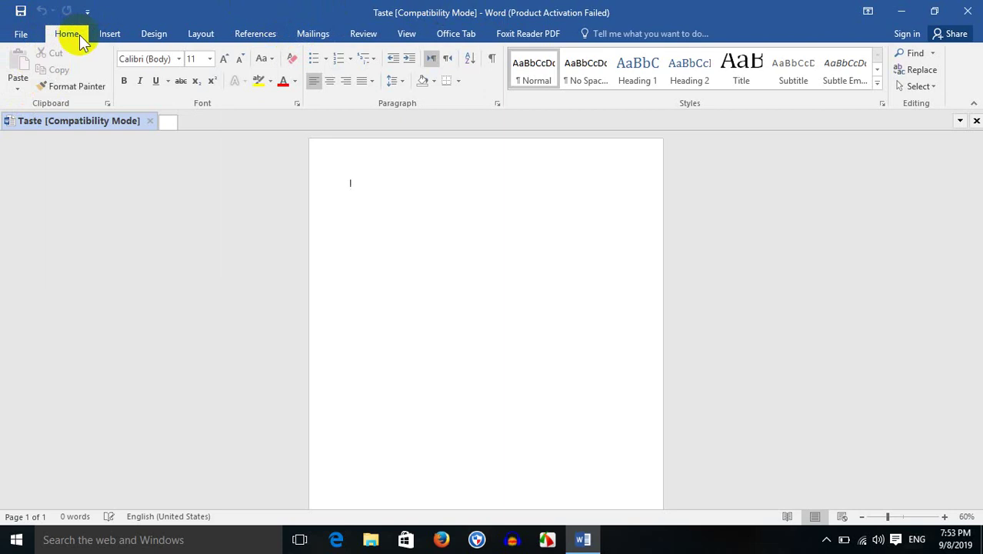
# - Search the Start menu for 'mag' and launch Magnifier from the results
pyautogui.click(14, 543)
pyautogui.write('mG')
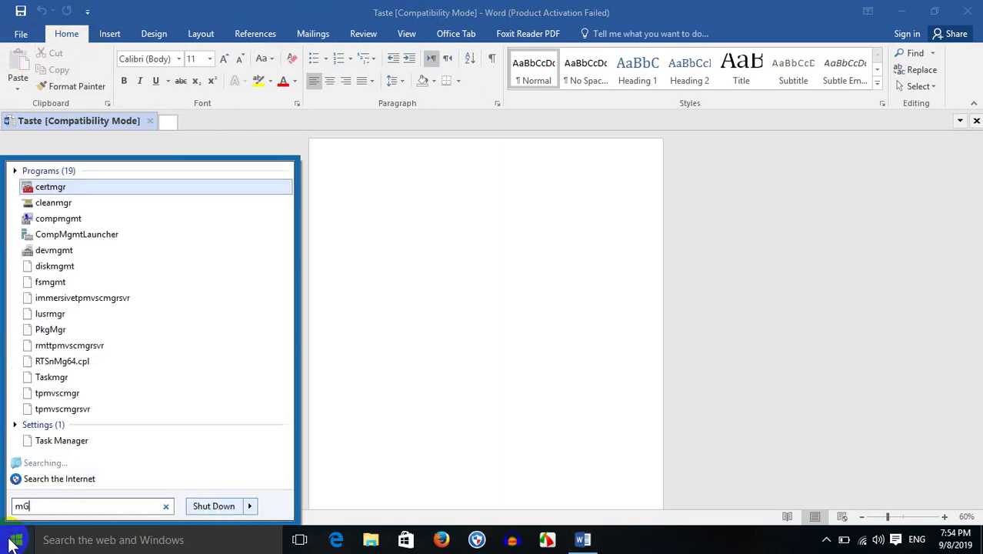
pyautogui.press('BackSpace')
pyautogui.write('an')
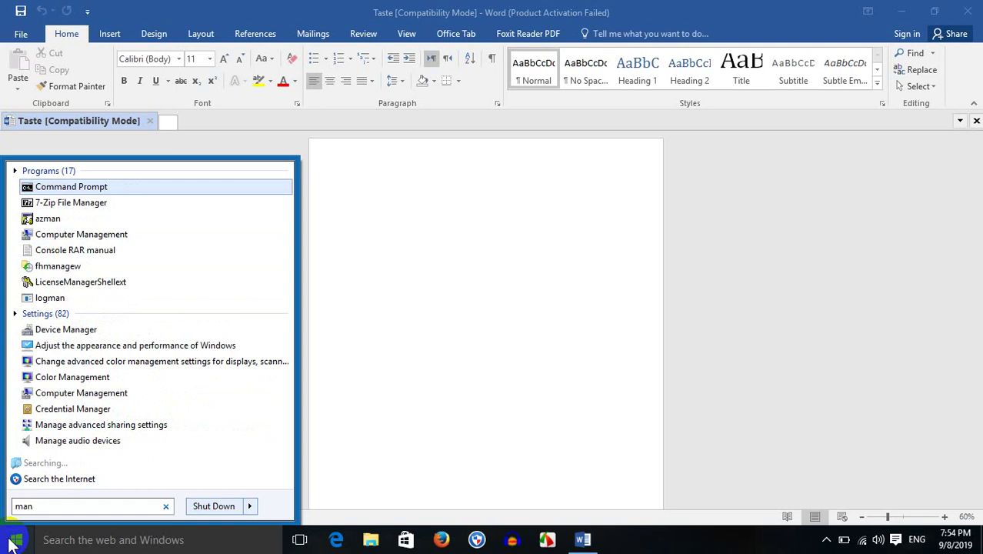
pyautogui.press('BackSpace')
pyautogui.write('g')
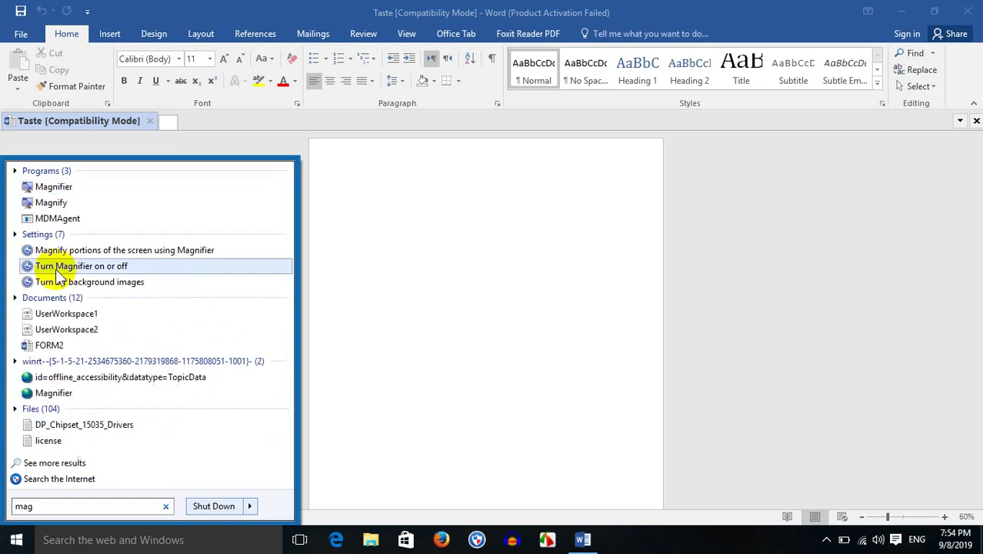
pyautogui.click(47, 187)
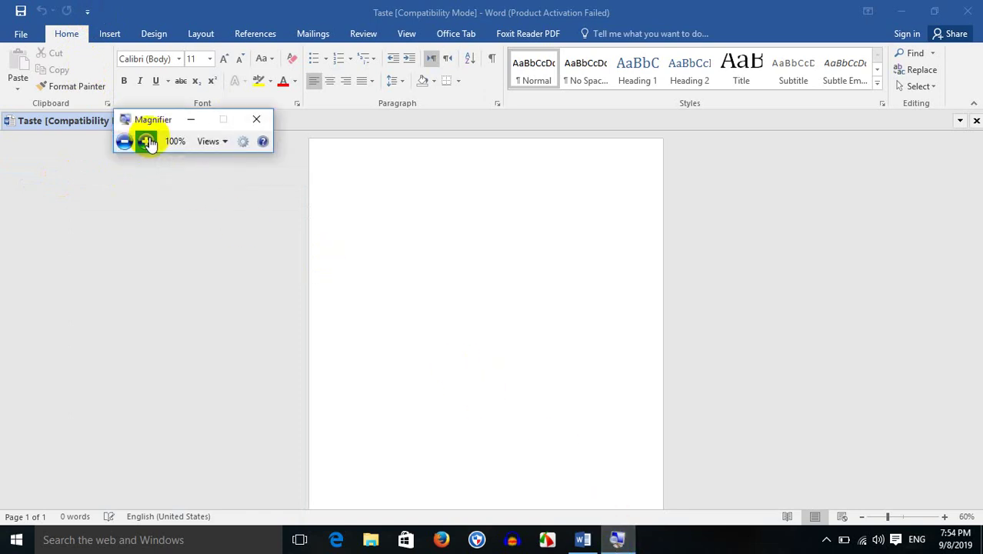
# - Zoom Magnifier in to 200%
pyautogui.click(147, 141)
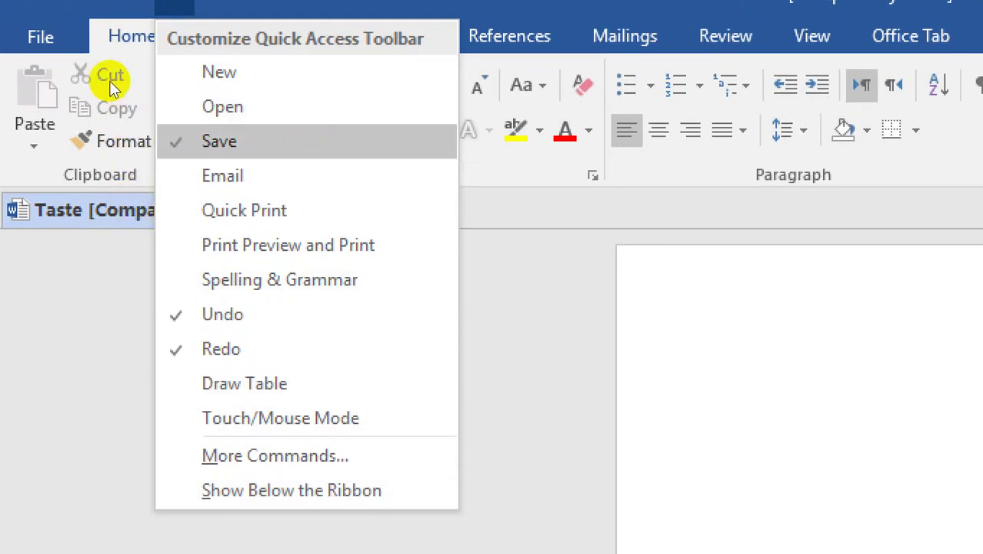
# - Add New to the Quick Access Toolbar and reopen the Customize Quick Access Toolbar list
pyautogui.press('Up')
pyautogui.press('Up')
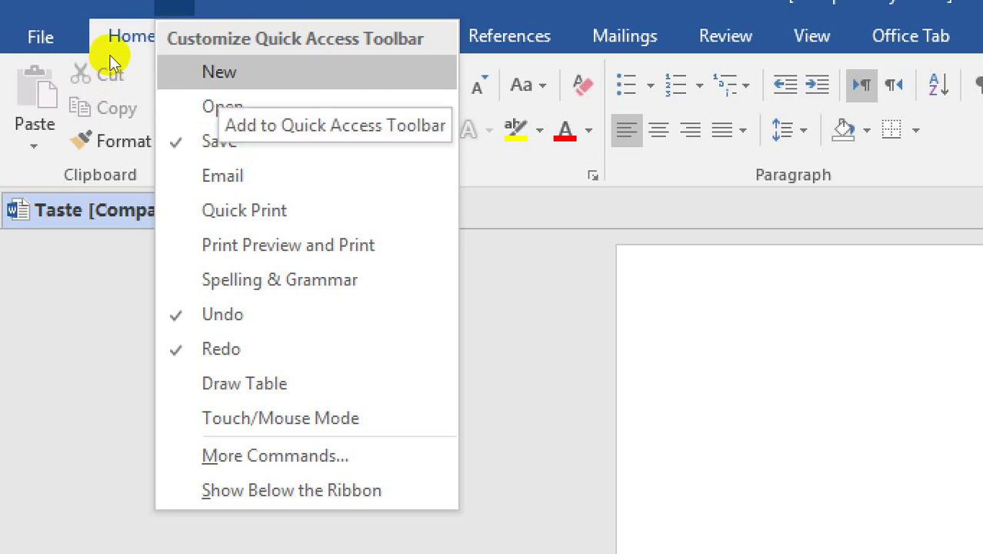
pyautogui.press('Escape')
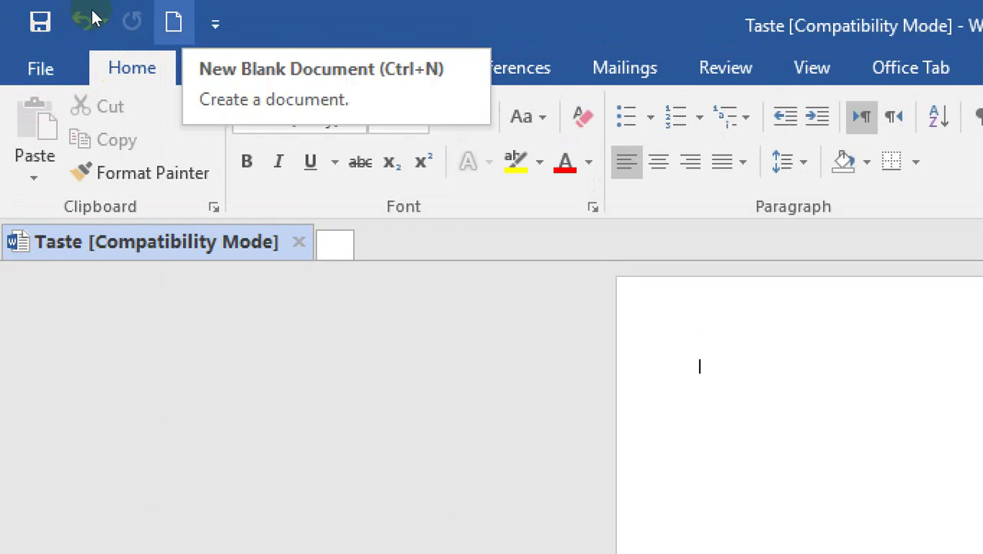
pyautogui.click(215, 24)
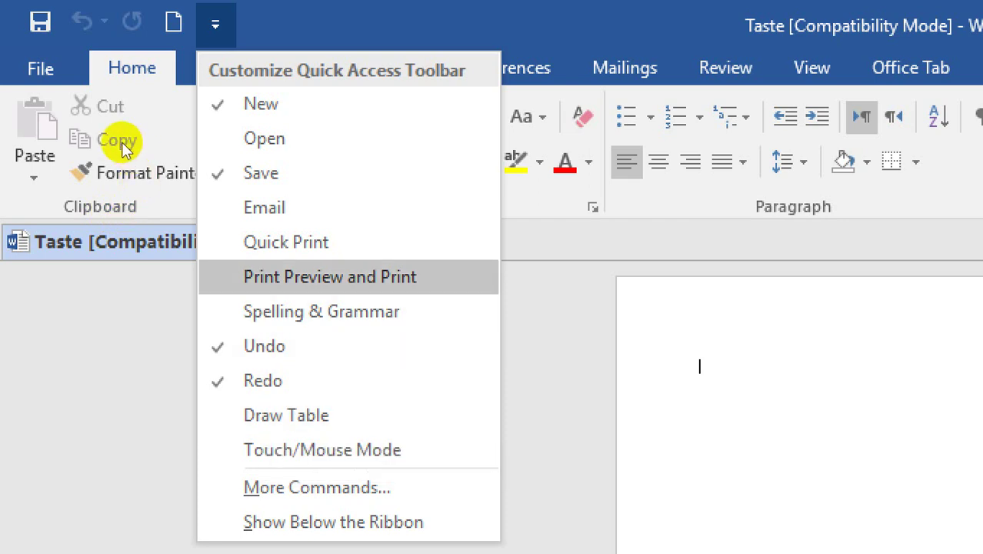
# - Check Print Preview and Print in the Customize Quick Access Toolbar list
pyautogui.click(331, 277)
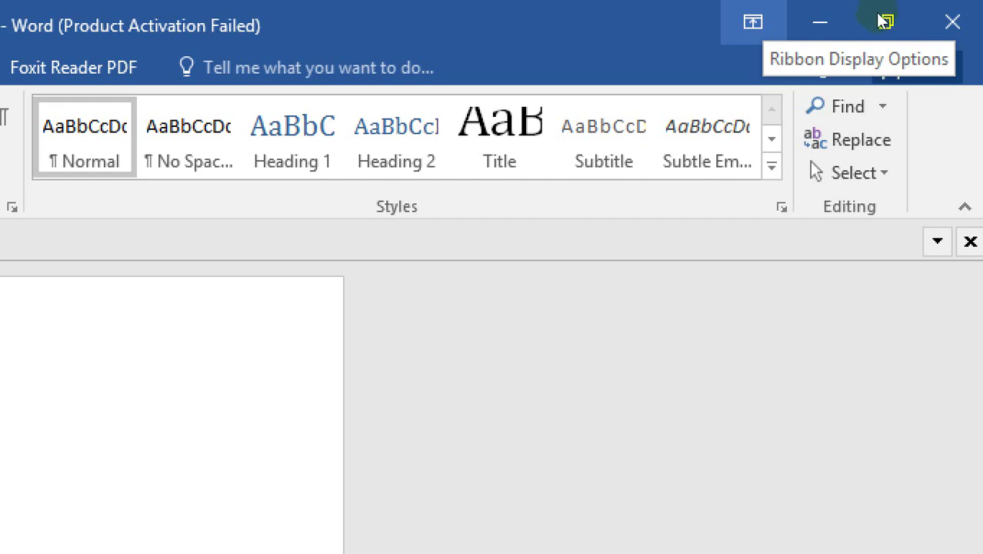
# - Restore down and reposition the Word window, maximize it again, then minimize it
pyautogui.click(939, 15)
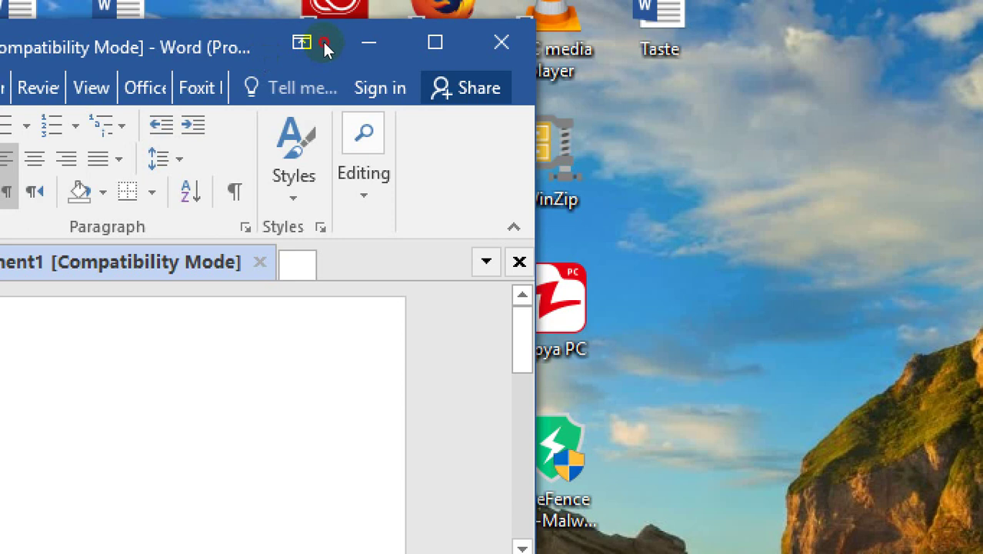
pyautogui.moveTo(325, 46); pyautogui.dragTo(620, 22)
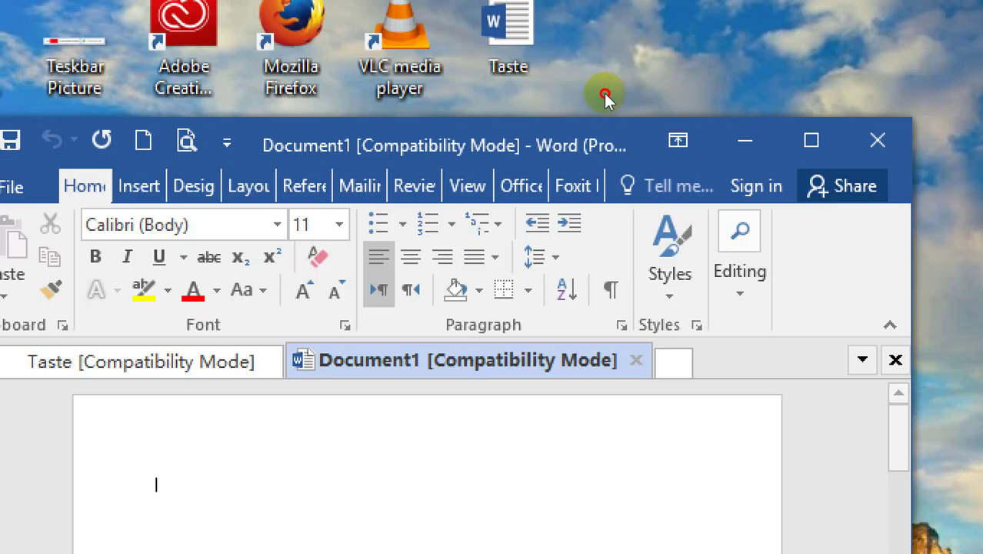
pyautogui.click(605, 88)
pyautogui.moveTo(605, 89); pyautogui.dragTo(613, 79)
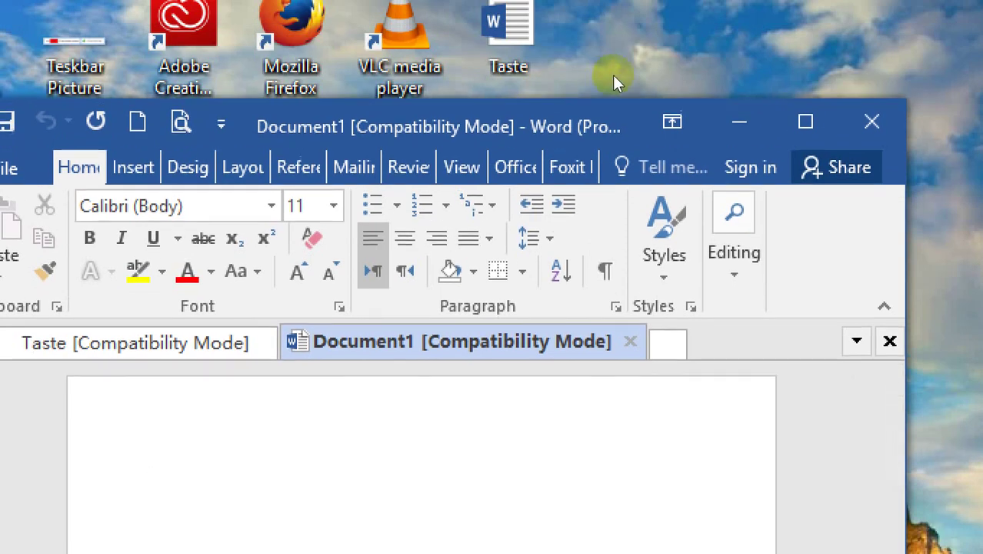
pyautogui.moveTo(707, 79); pyautogui.dragTo(707, 79)
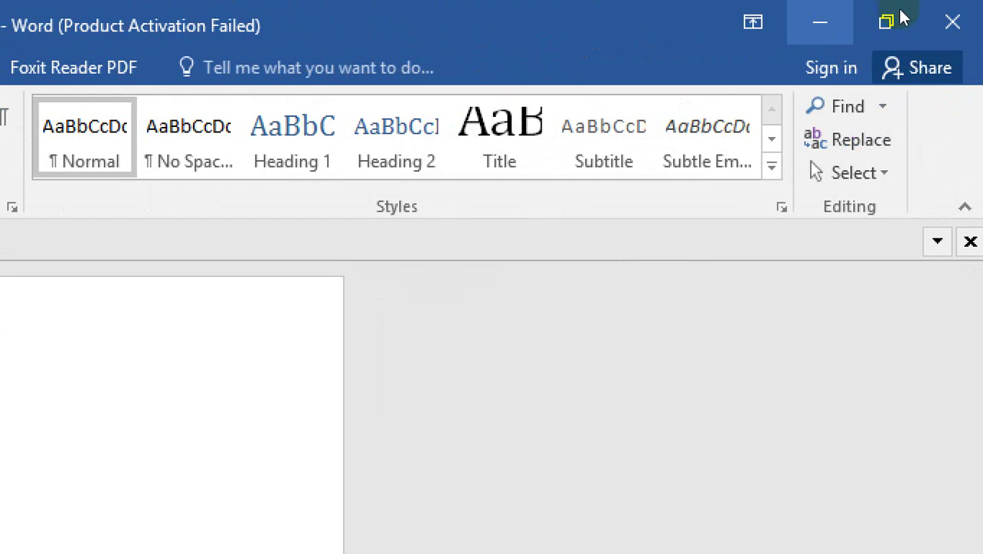
pyautogui.click(901, 17)
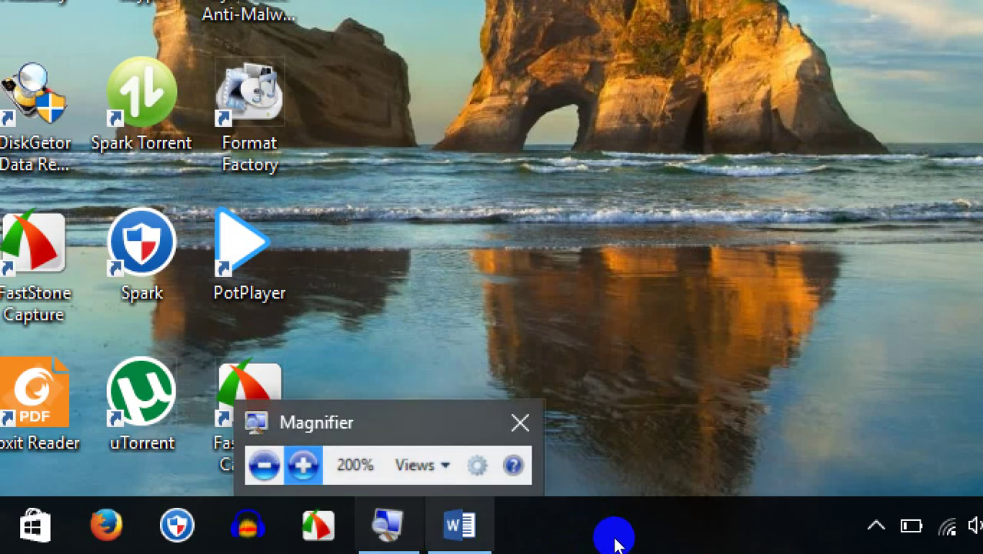
# - Restore the minimized Word window by choosing the Document1 thumbnail from the taskbar
pyautogui.moveTo(460, 525)
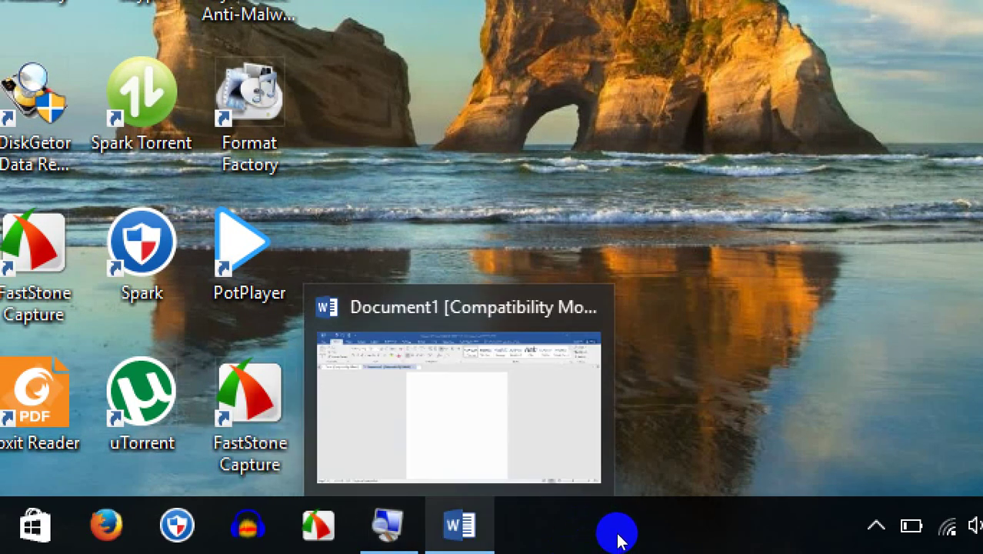
pyautogui.moveTo(619, 475)
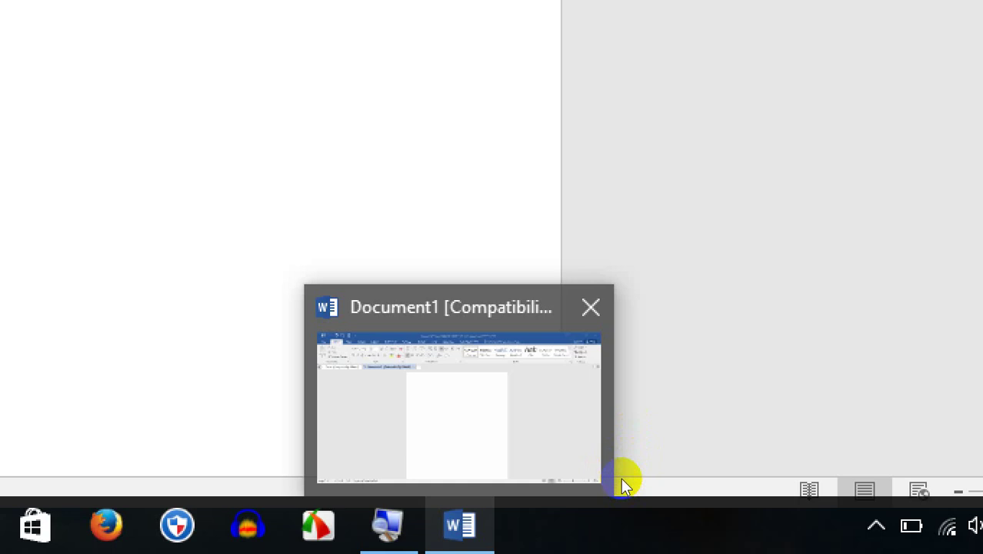
pyautogui.click(634, 438)
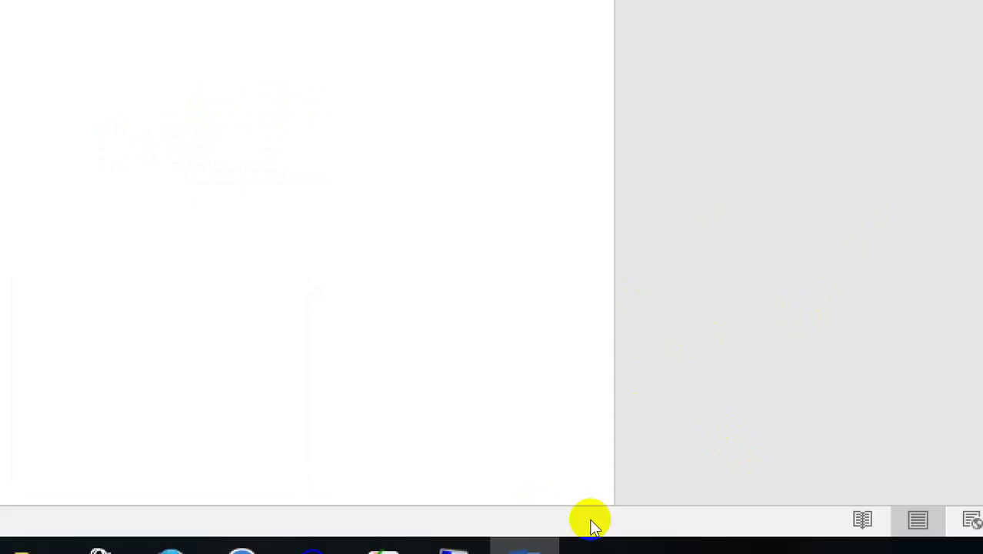
# - Reset Magnifier to 100% zoom and minimize it so Document1 shows at normal size
pyautogui.click(579, 543)
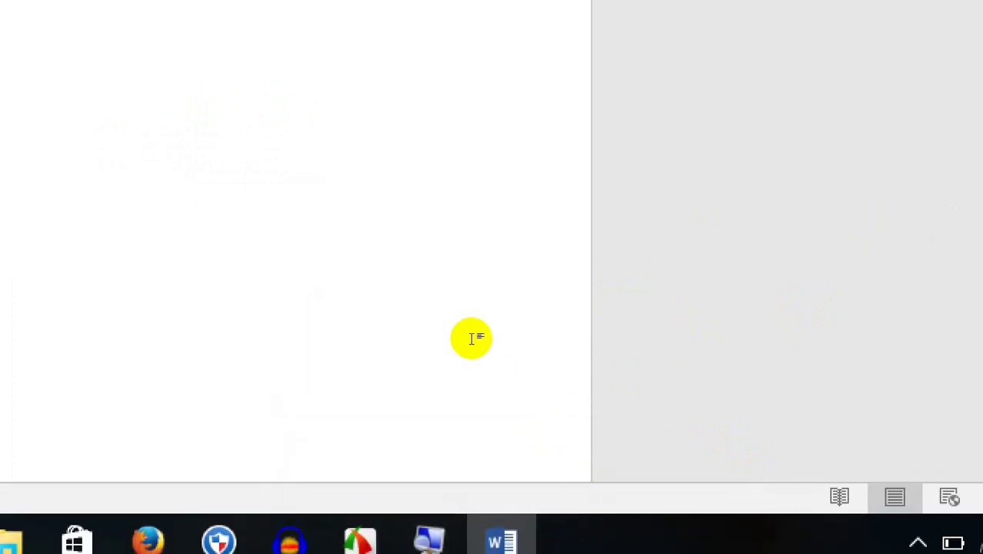
pyautogui.press('super+plus')
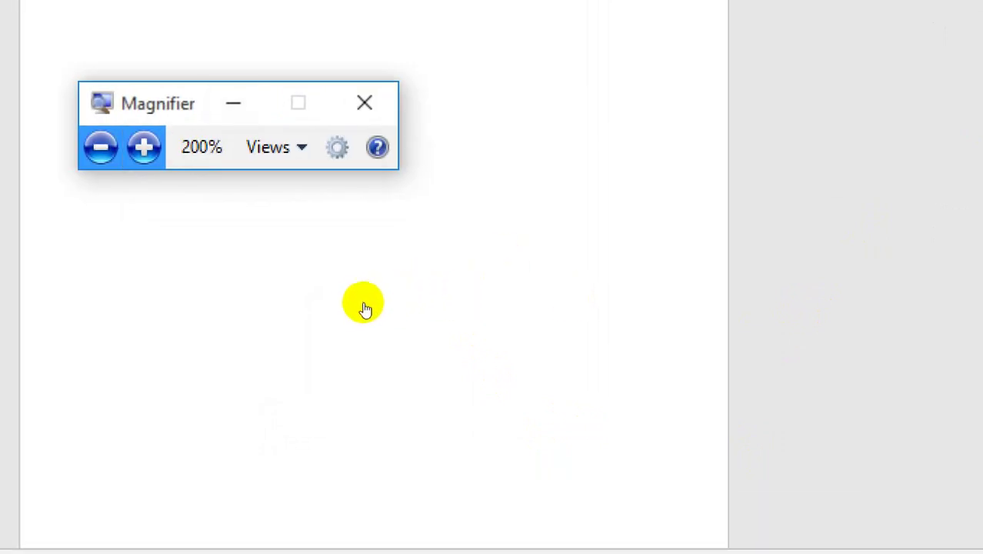
pyautogui.click(353, 308)
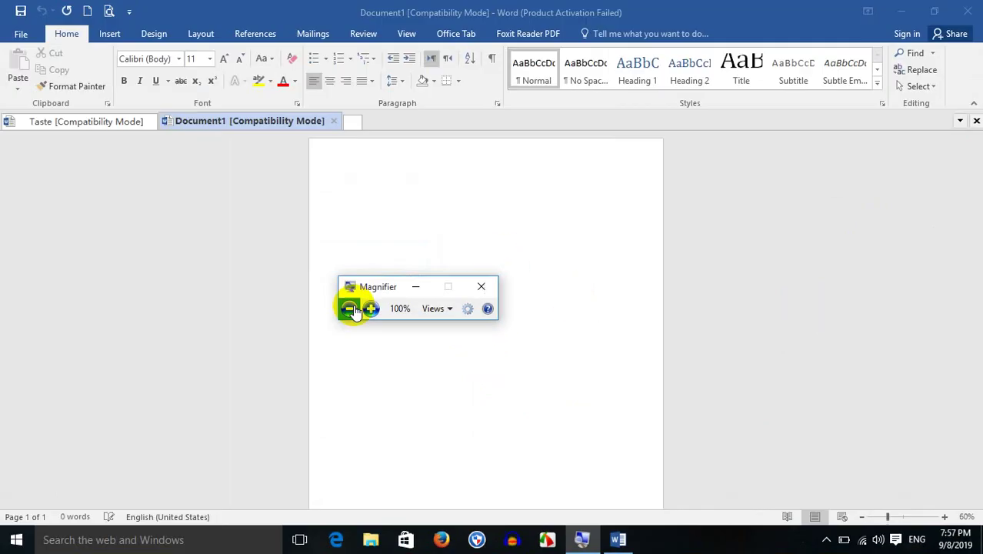
pyautogui.click(418, 288)
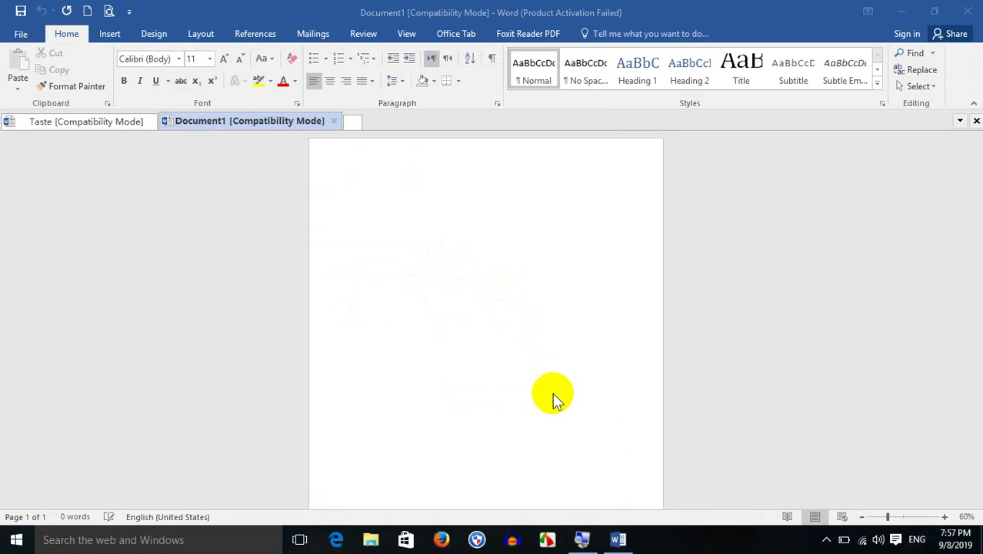